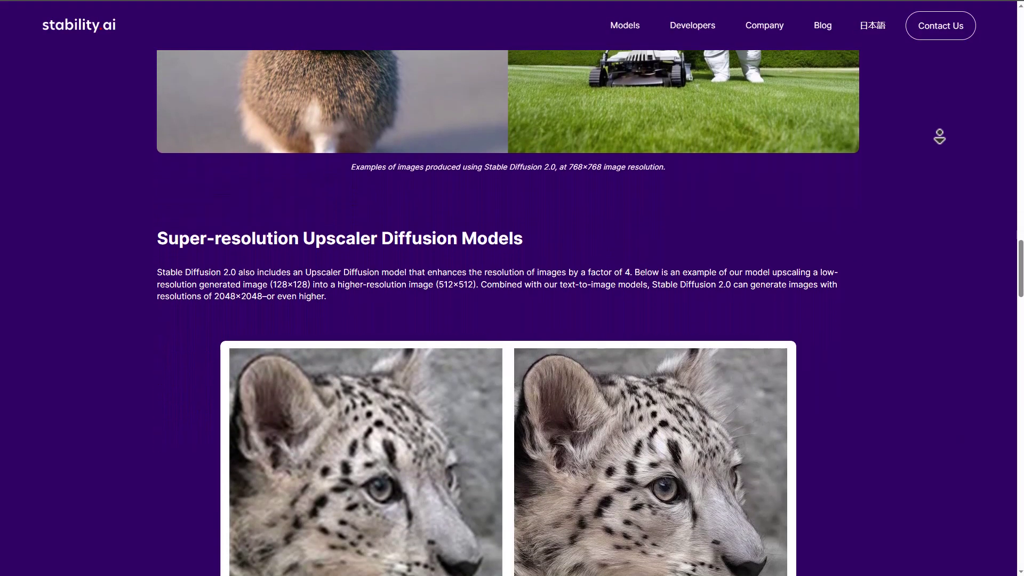
# Scroll through the Stability AI page, then open the Stable Audio page from the Models menu
pyautogui.scroll(-3, 940, 137)
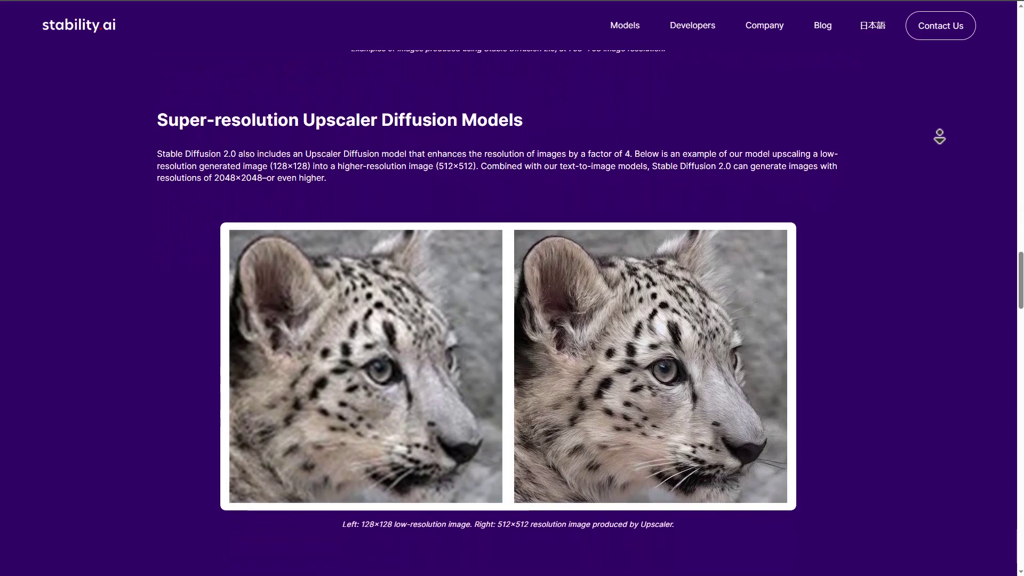
pyautogui.scroll(-3, 939, 137)
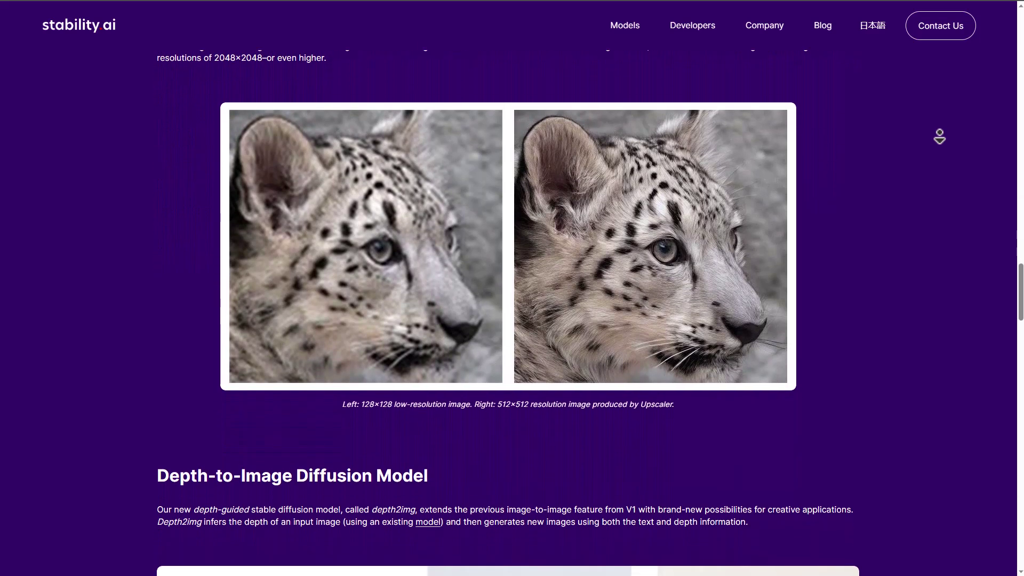
pyautogui.scroll(-3, 939, 138)
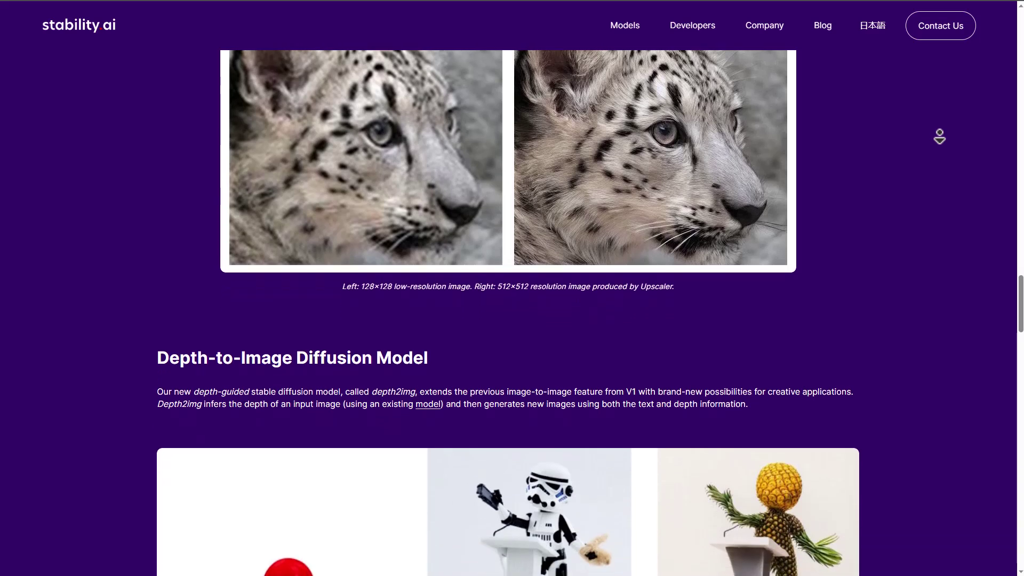
pyautogui.scroll(-3, 940, 137)
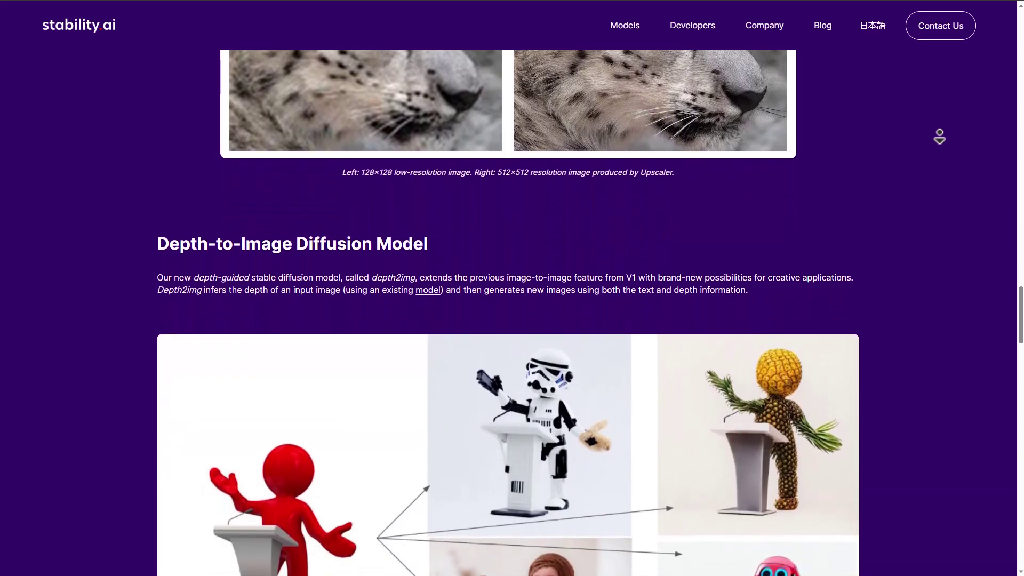
pyautogui.scroll(-3, 939, 138)
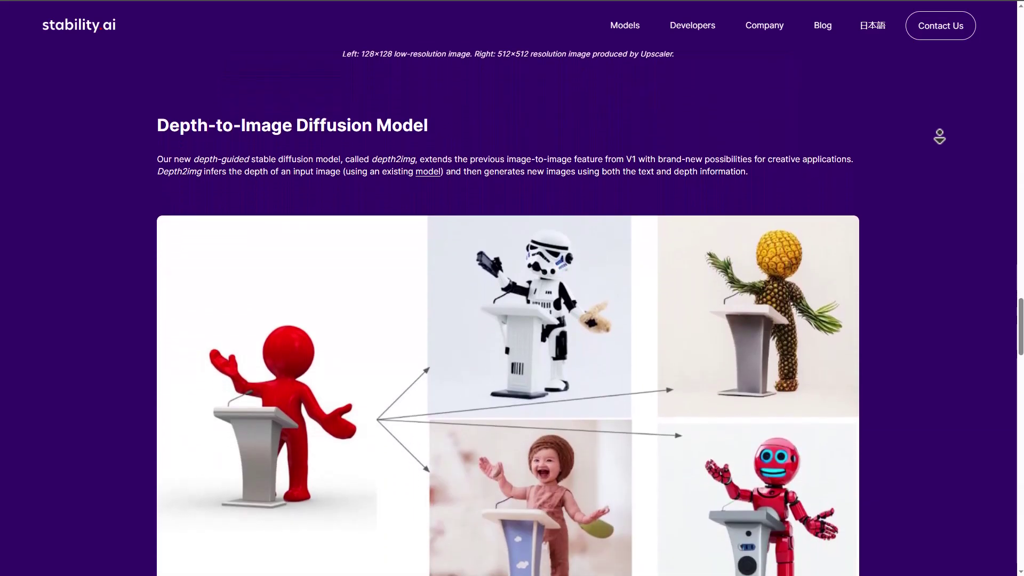
pyautogui.scroll(-3, 939, 137)
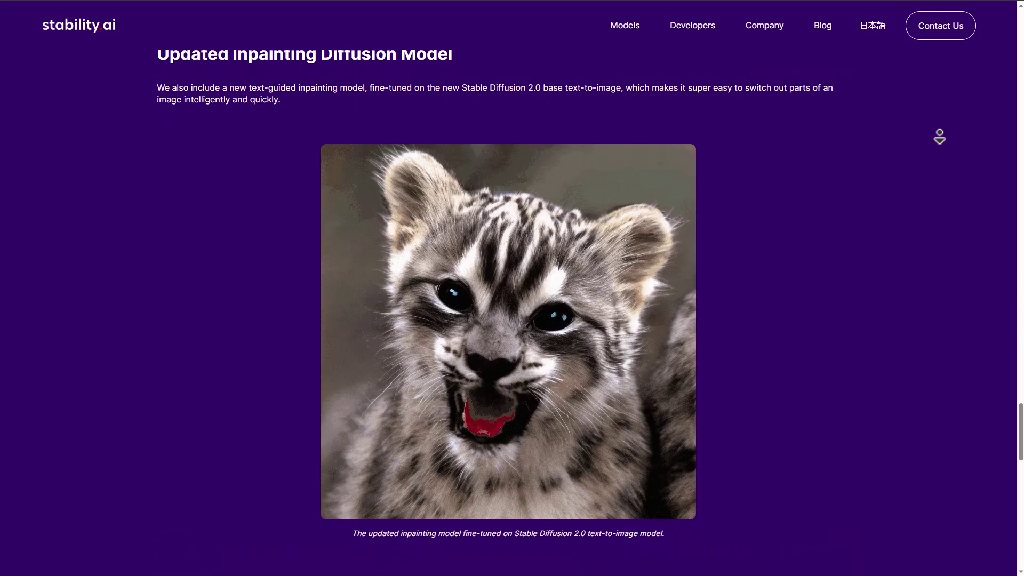
pyautogui.scroll(-2, 940, 137)
pyautogui.scroll(-3, 940, 137)
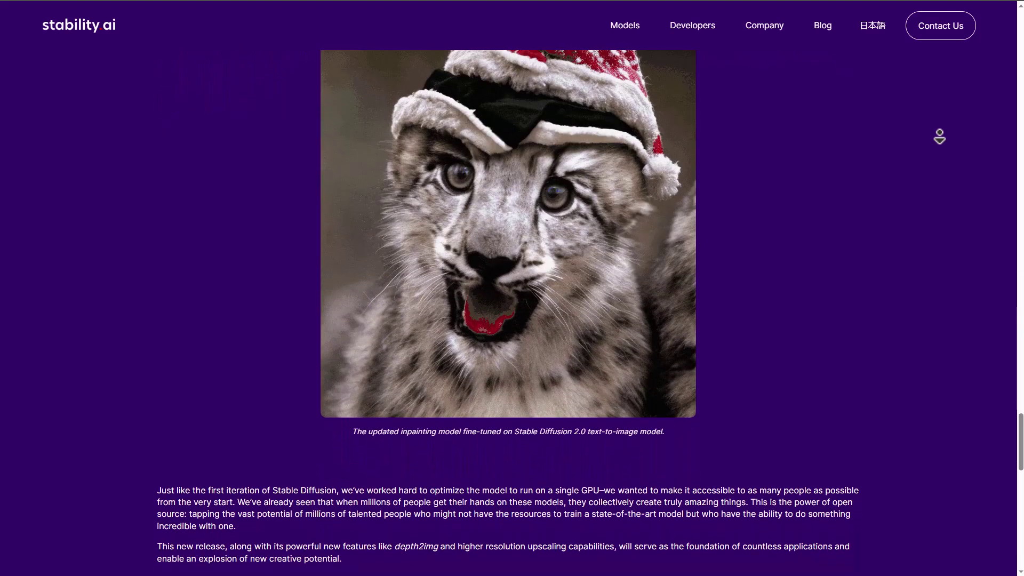
pyautogui.scroll(-1, 940, 137)
pyautogui.moveTo(635, 28)
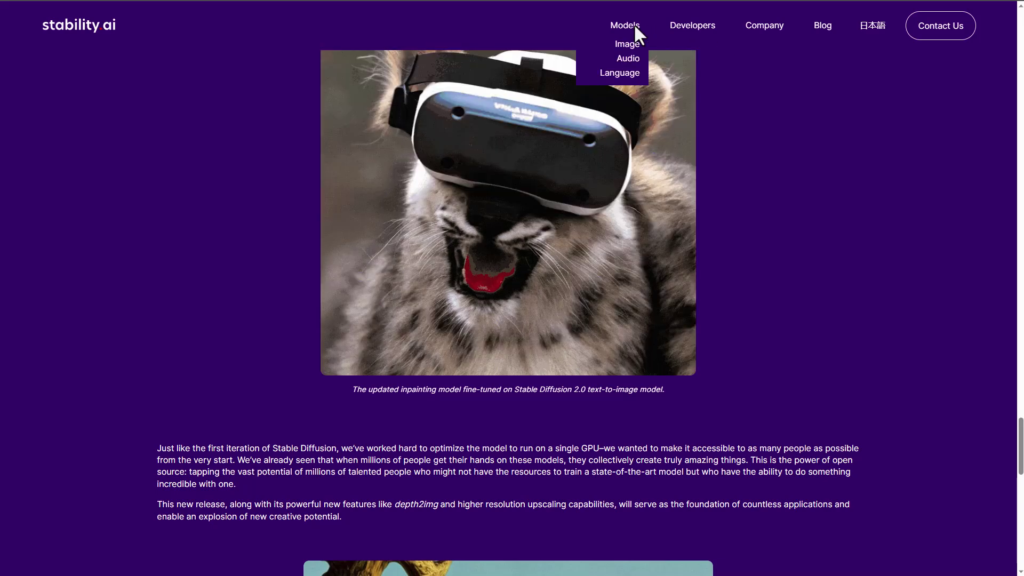
pyautogui.click(628, 60)
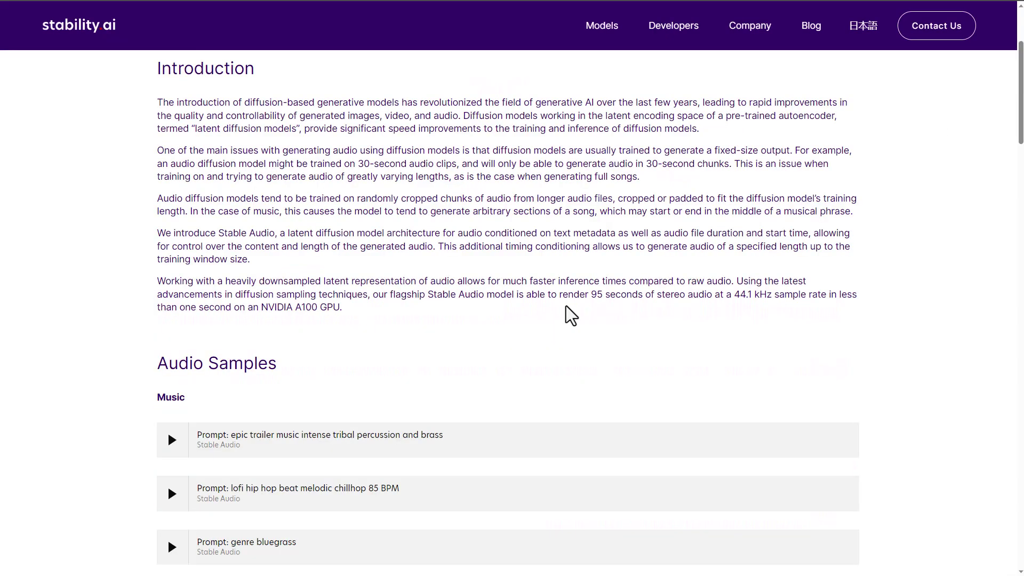
# Scroll the Stable Audio article down to the Dataset section and open the AudioSparx site in a new tab
pyautogui.scroll(-2, 571, 314)
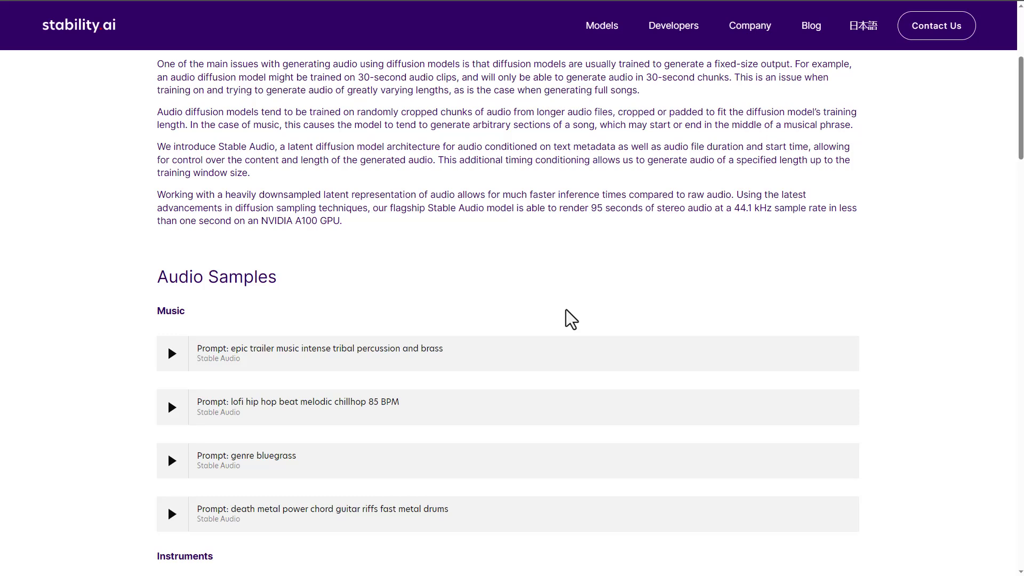
pyautogui.scroll(-2, 566, 310)
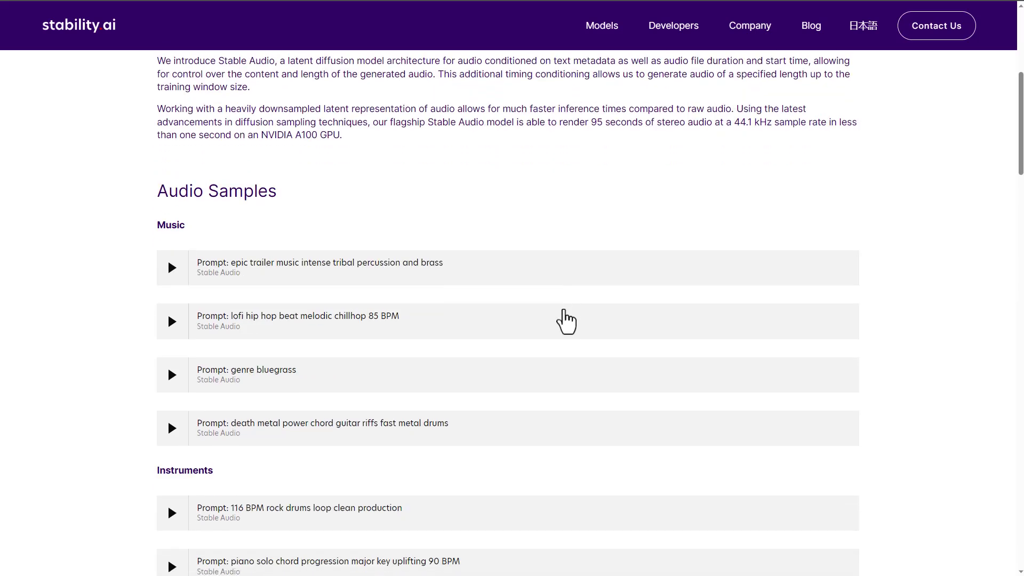
pyautogui.scroll(-5, 566, 321)
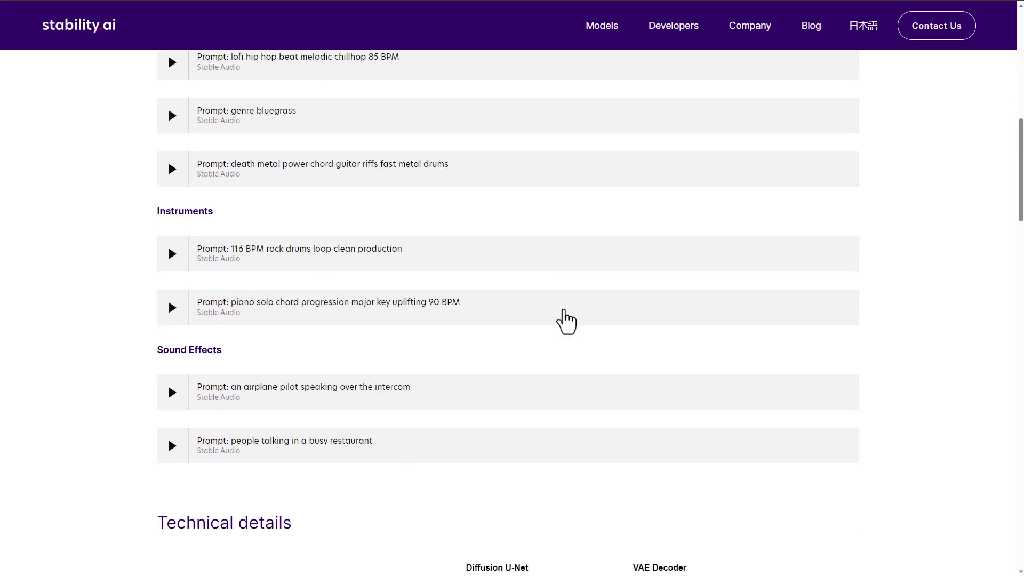
pyautogui.scroll(-5, 566, 321)
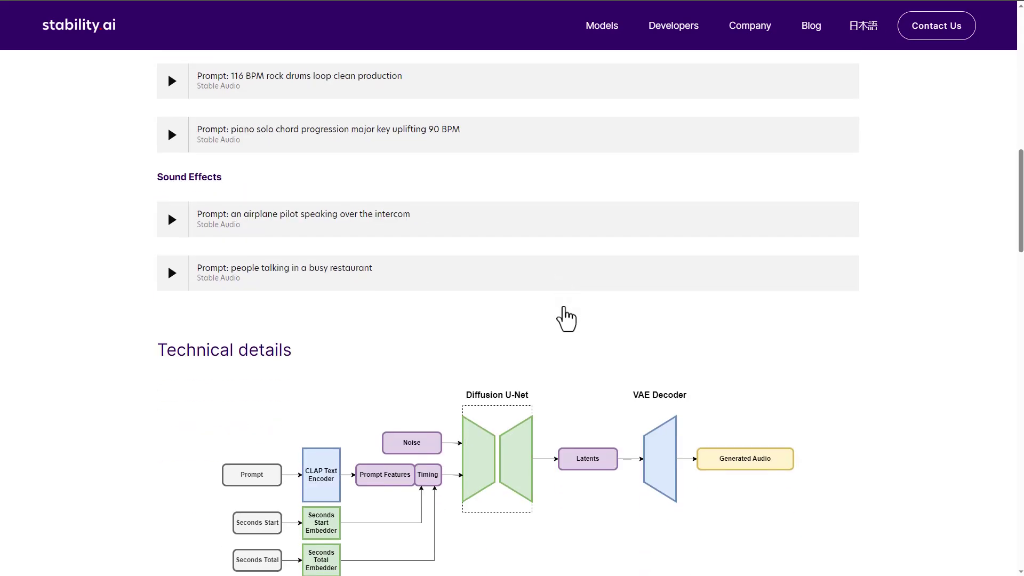
pyautogui.scroll(-1, 566, 319)
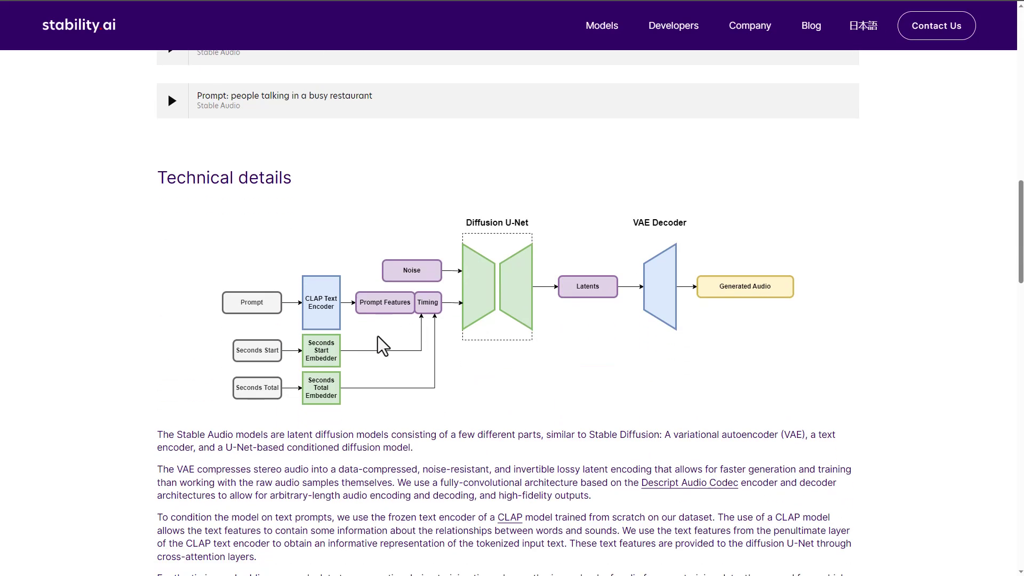
pyautogui.scroll(-6, 447, 339)
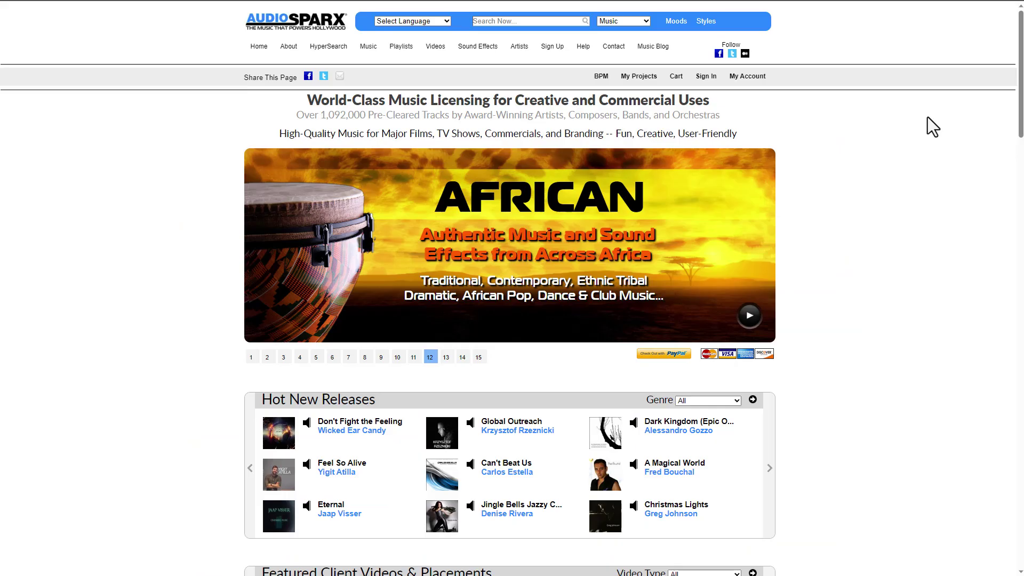
pyautogui.middleClick(930, 132)
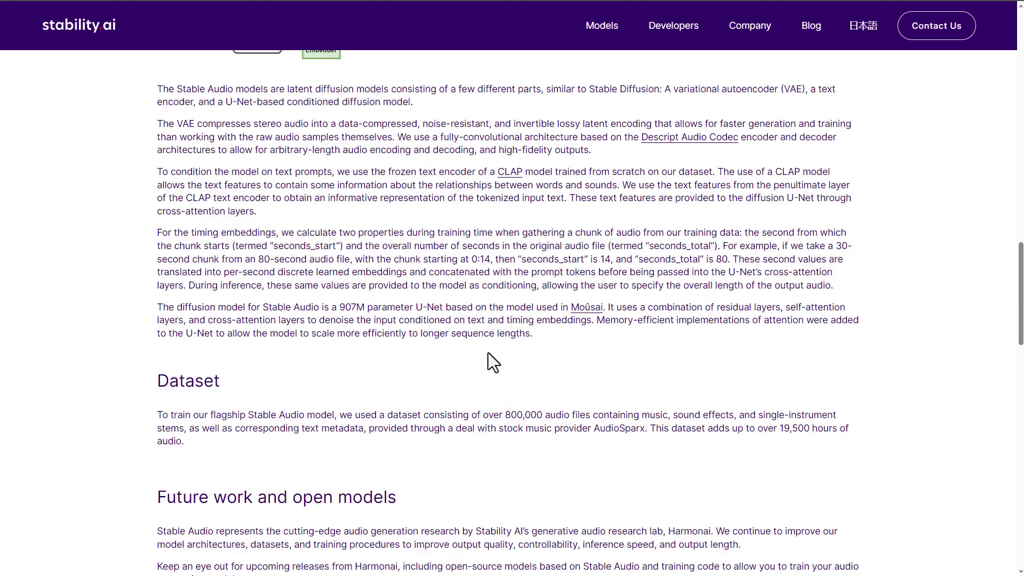
# Scroll the Stable Audio article back up to its title and Introduction
pyautogui.scroll(10, 488, 353)
pyautogui.scroll(12, 488, 353)
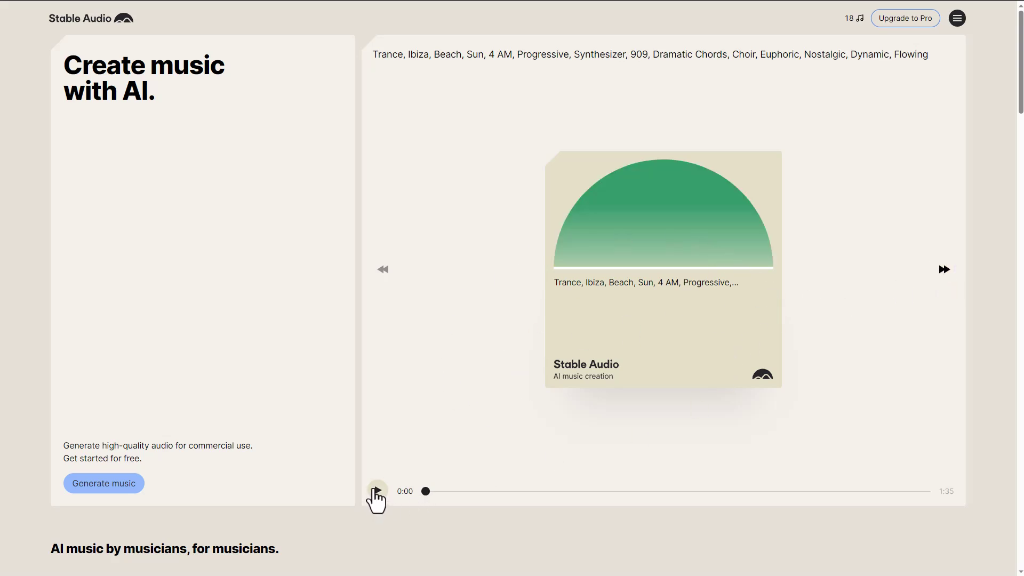
# Skip the showcase player to the 45-second Synthpop sample, then go to the music generation page
pyautogui.click(951, 271)
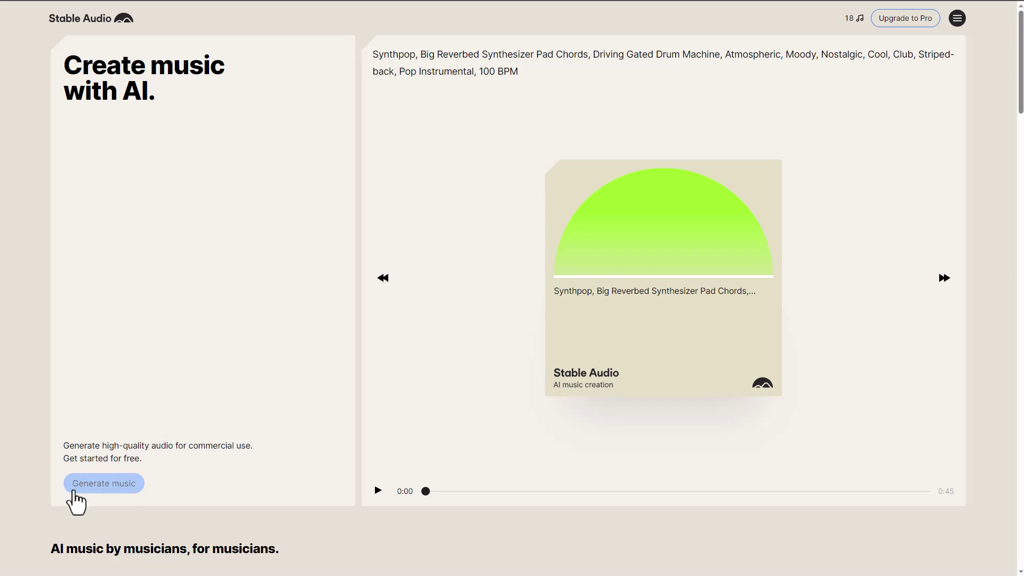
pyautogui.click(116, 485)
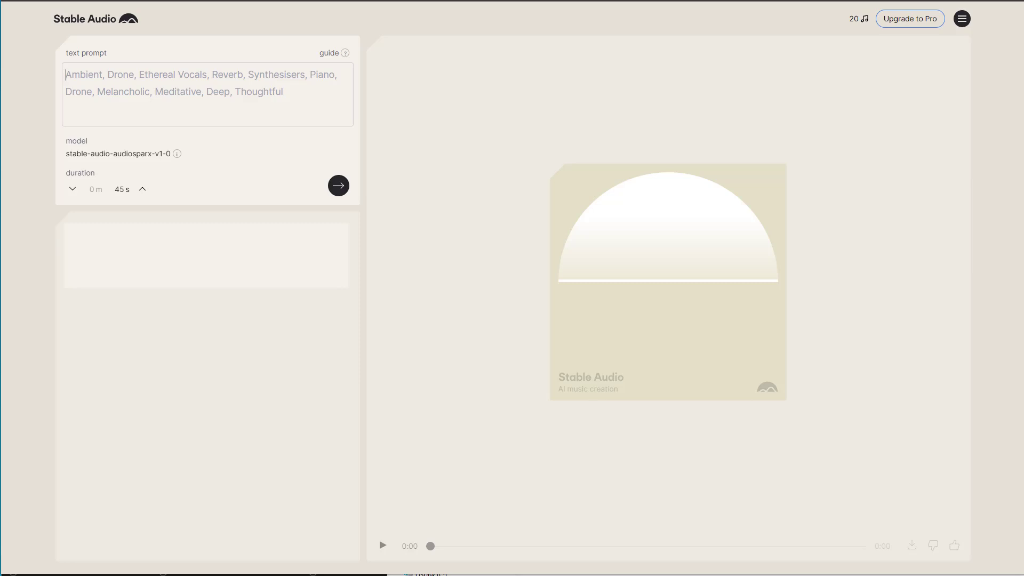
# Generate a 45 s track from the prompt 'drums, claps, ambience vocal, cinematic and electric guitar'
pyautogui.click(66, 75)
pyautogui.write('drums, claps, recor')
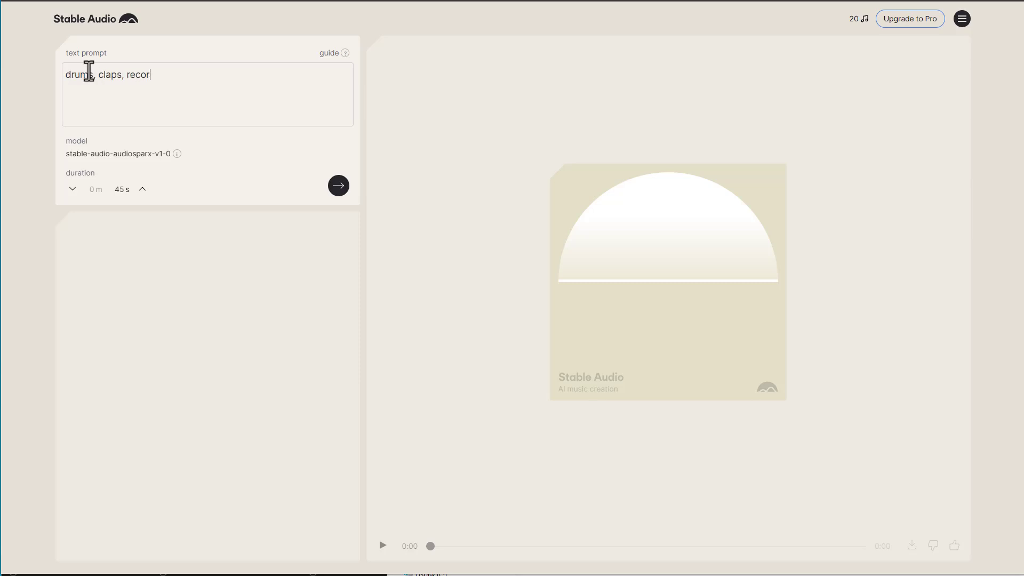
pyautogui.press('BackSpace')
pyautogui.press('BackSpace')
pyautogui.press('BackSpace')
pyautogui.press('BackSpace')
pyautogui.press('BackSpace')
pyautogui.write('ambience vocal, cinematic and ele')
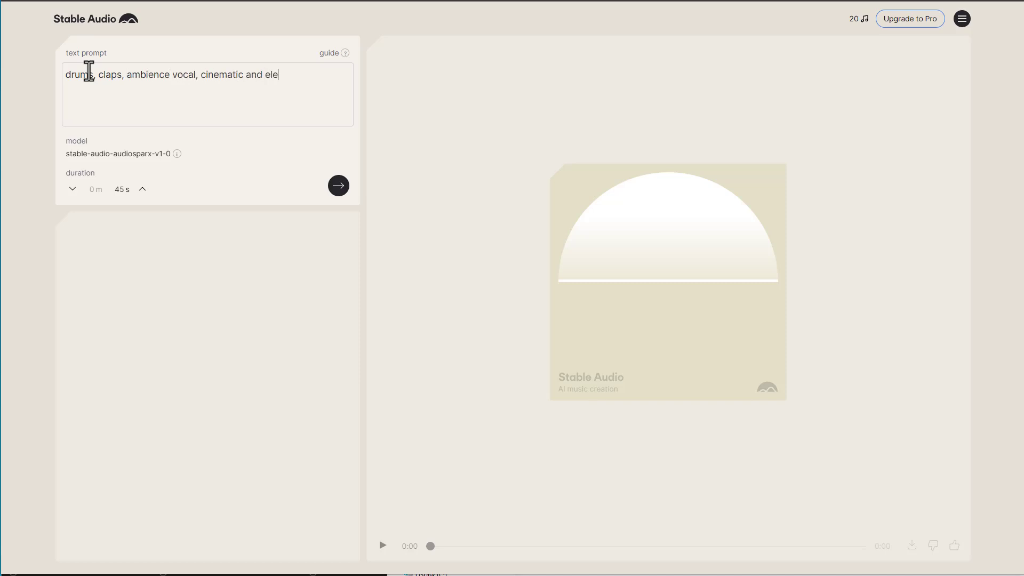
pyautogui.write('ctric guitar')
pyautogui.press('Return')
pyautogui.click(338, 185)
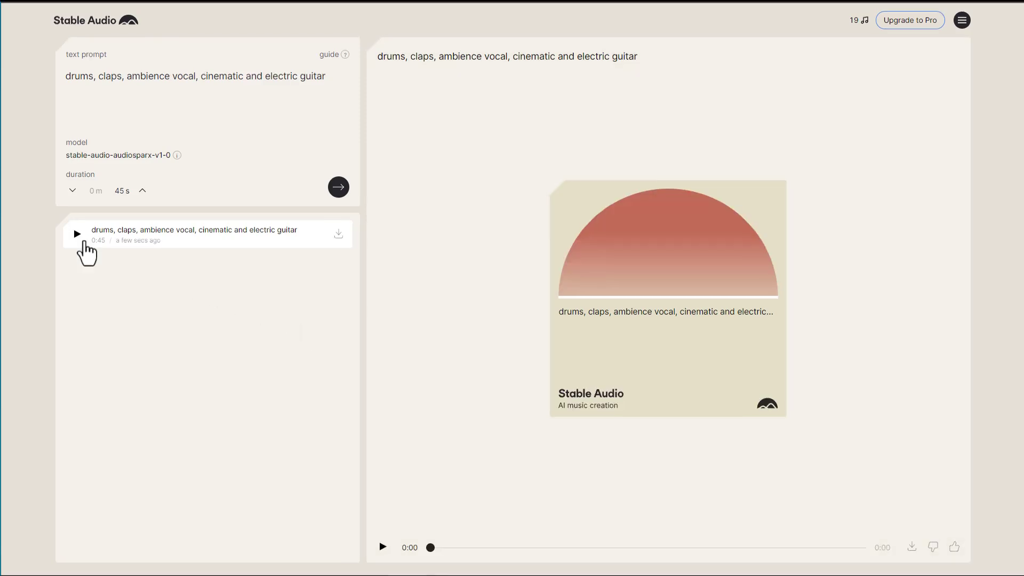
# Play the newly generated drums-and-claps track
pyautogui.click(76, 232)
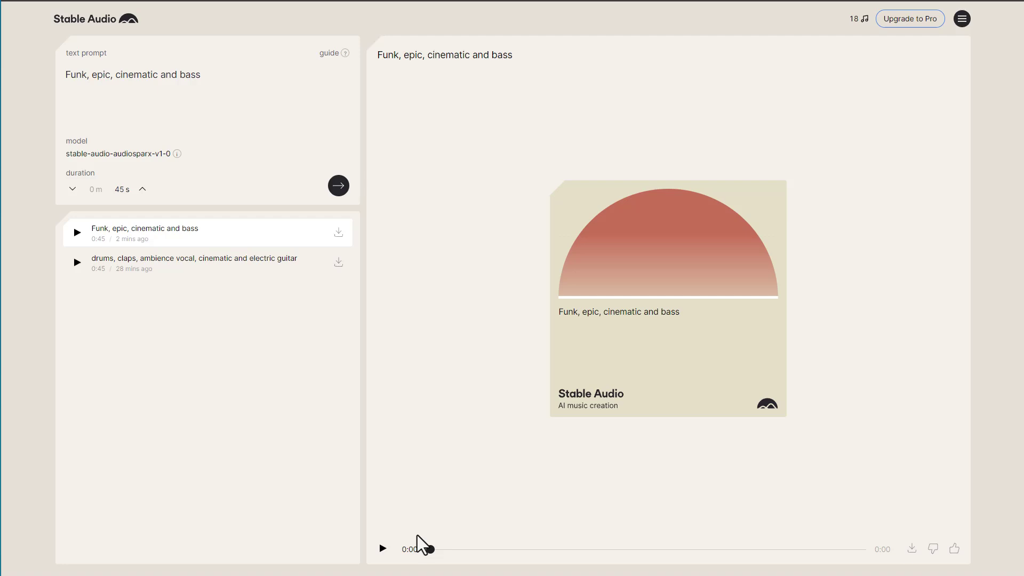
# Play the 'Funk, epic, cinematic and bass' track in the player and pause it near 0:20
pyautogui.click(383, 549)
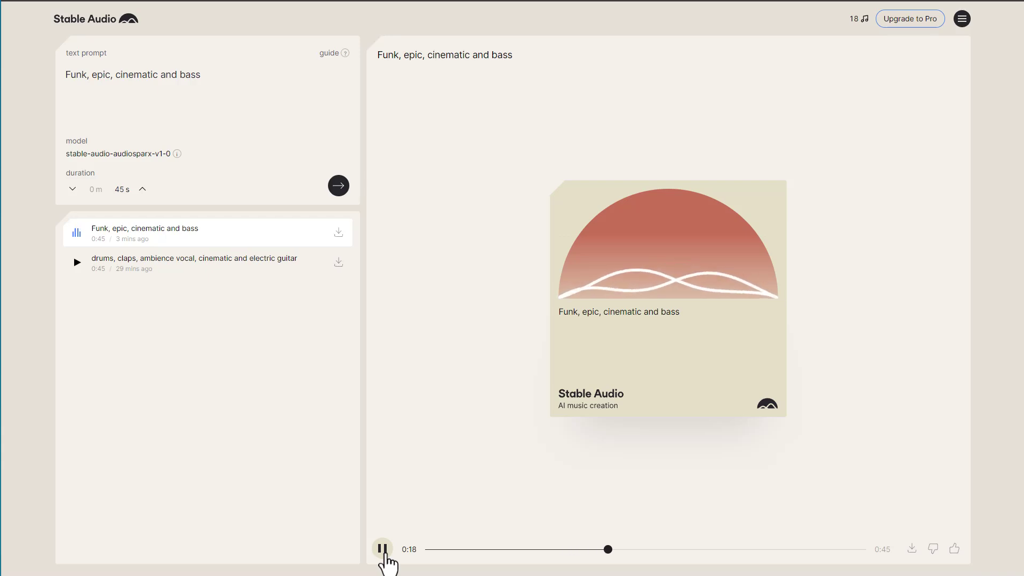
pyautogui.click(383, 549)
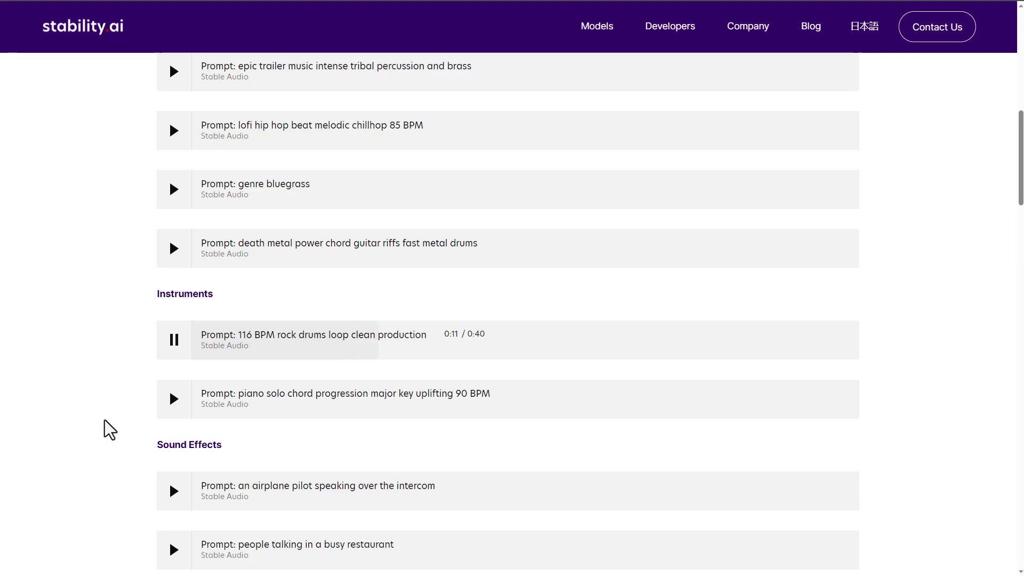
# Autoscroll through the Stability AI article with a middle-click
pyautogui.middleClick(889, 449)
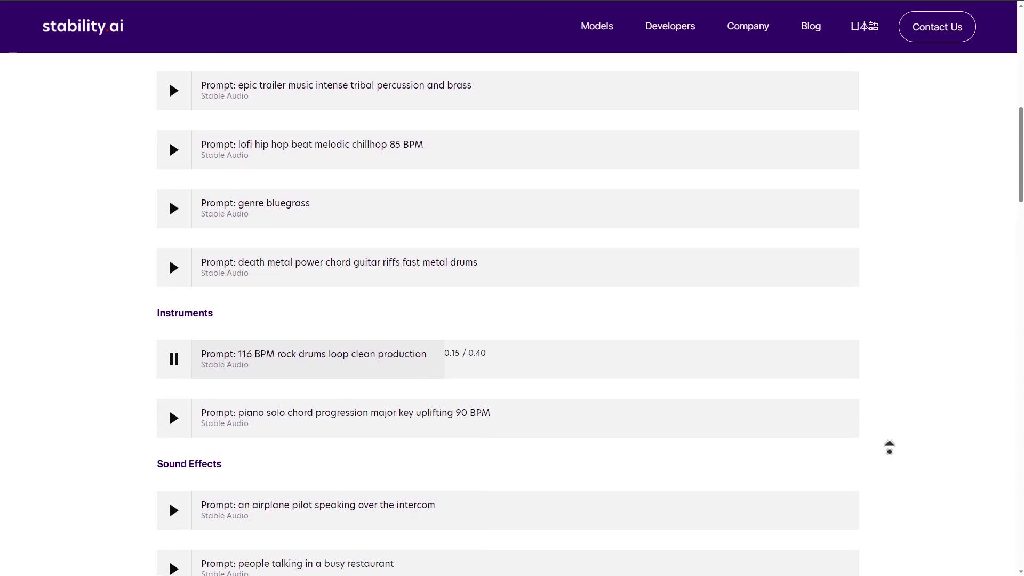